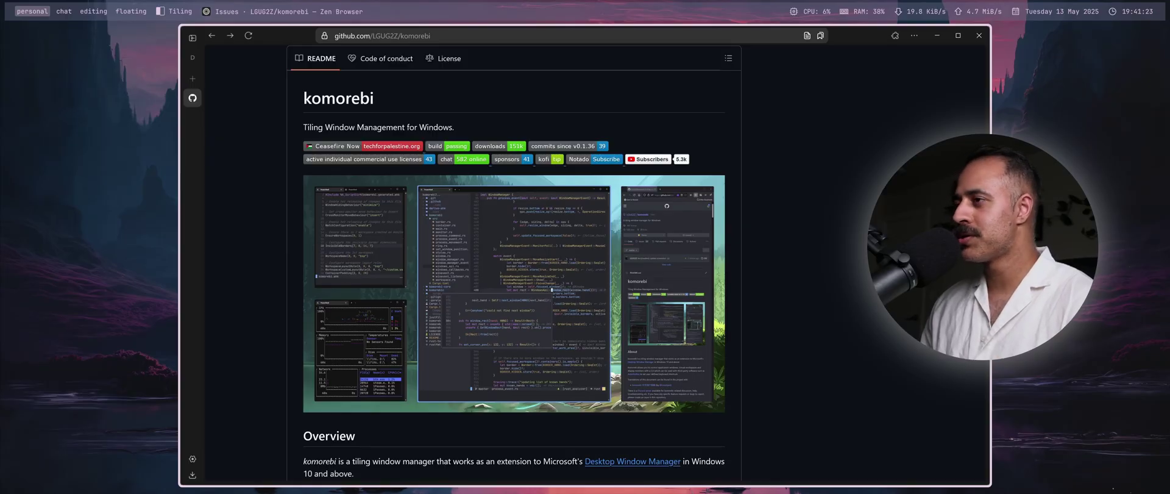
Open two new browser windows so they tile beside the komorebi README, and show the README's Community section.
key(ctrl+n)
key(ctrl+n)
scroll(585, 257, down, 8)
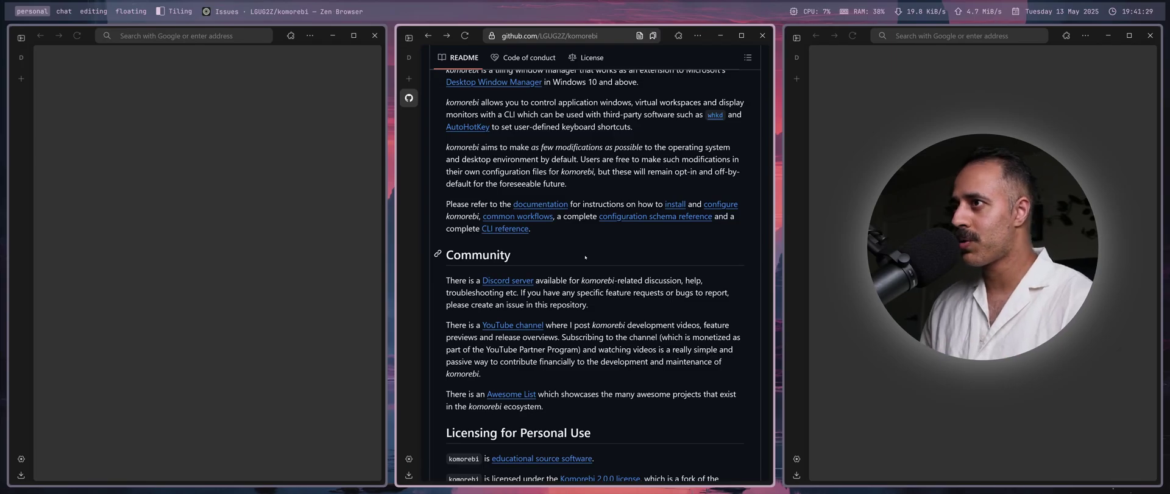
Cycle through the row of tiled windows and return to the komorebi README in single-window view.
key(alt+shift+l)
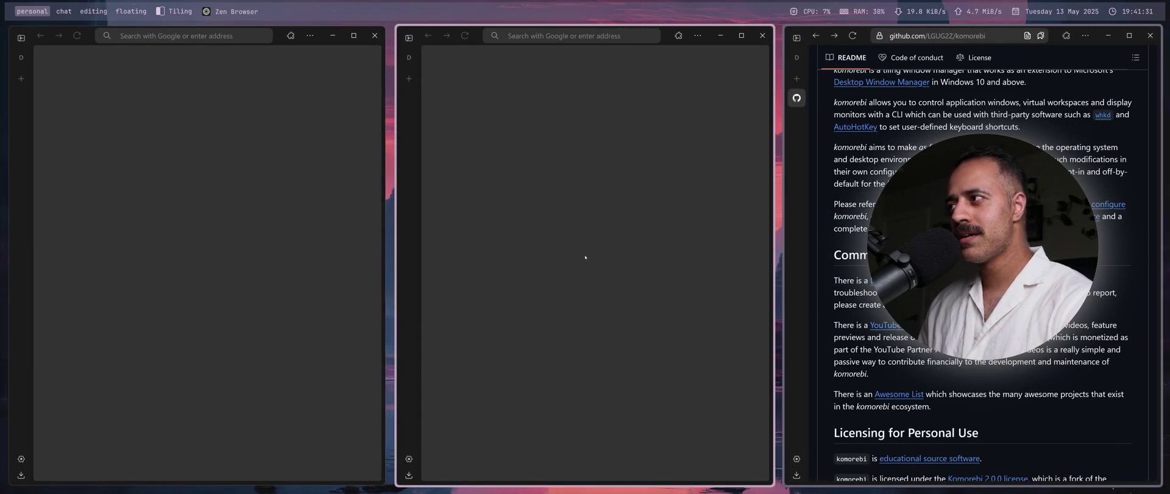
key(alt+shift+l)
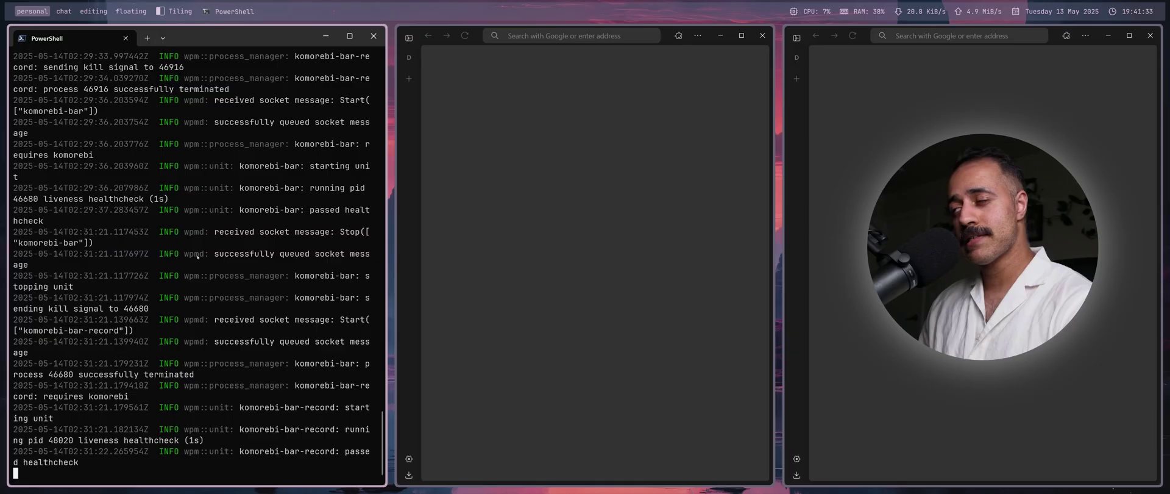
key(alt+shift+l)
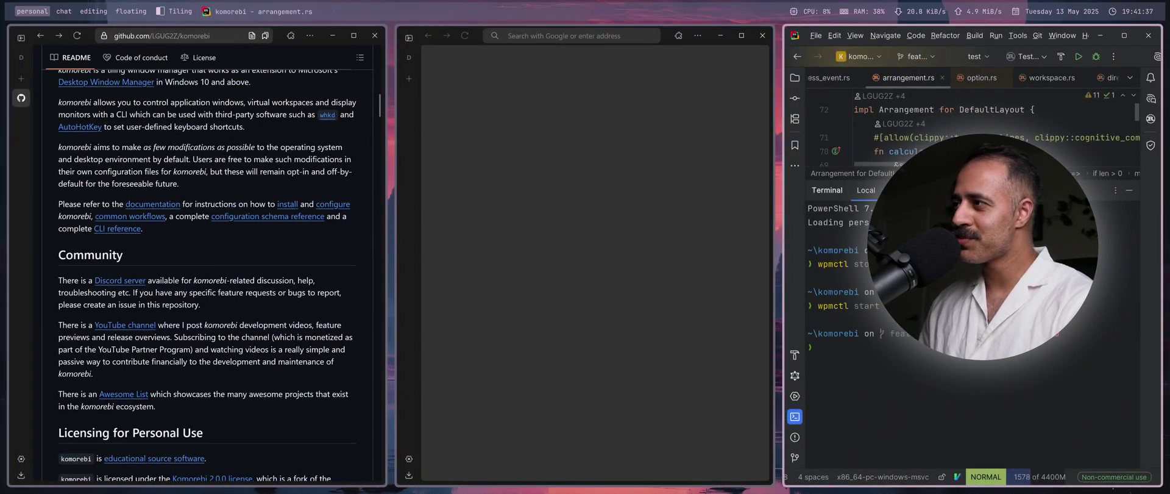
key(alt+shift+l)
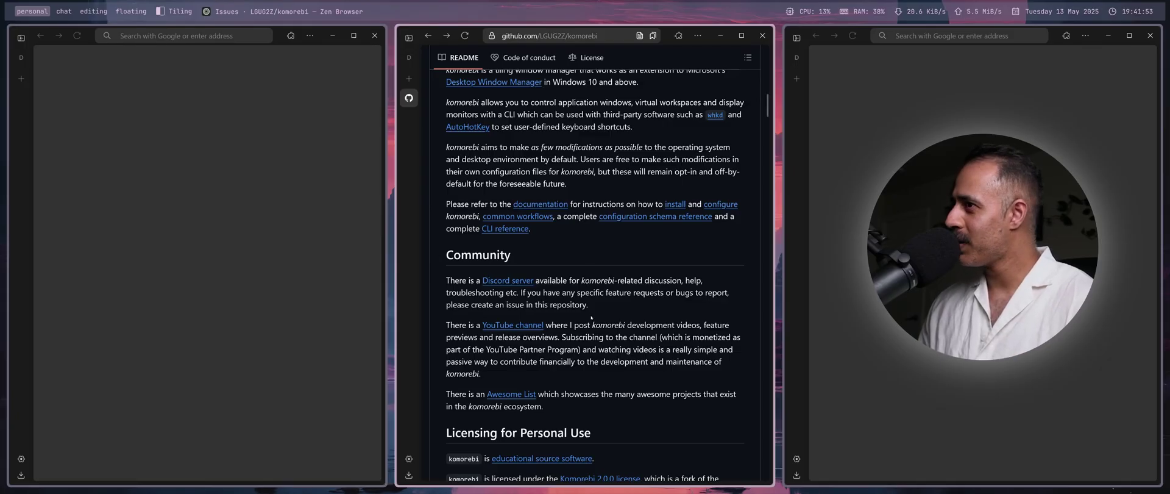
key(alt+shift+f)
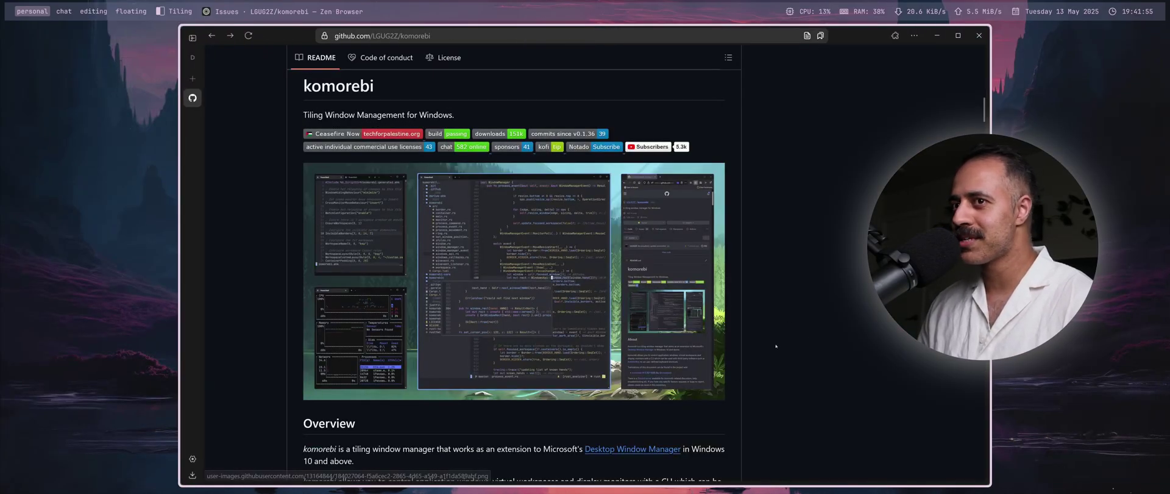
Search the komorebi repository's branches for feature/nirily and close the branch list without switching.
scroll(814, 333, up, 6)
scroll(780, 341, up, 5)
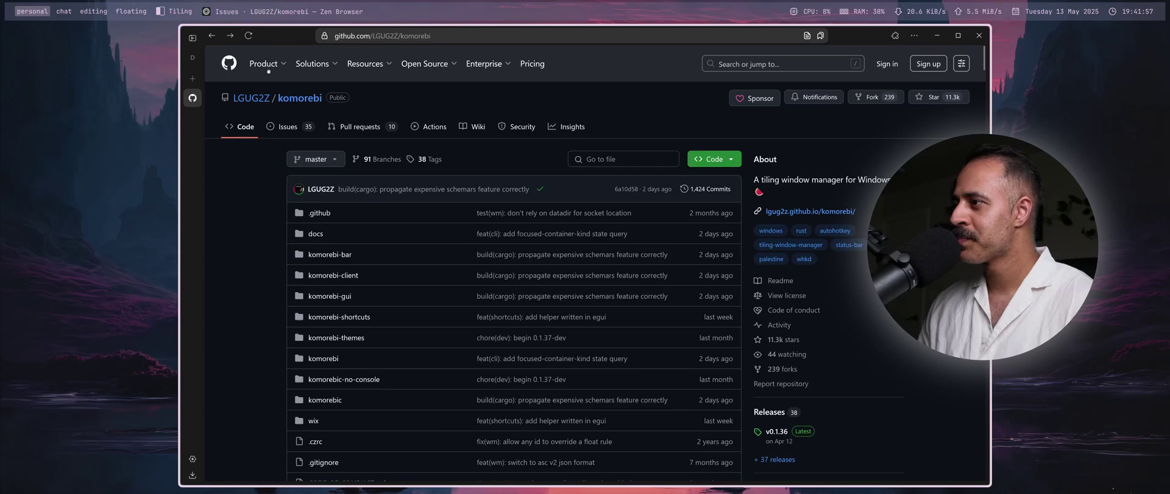
click(323, 159)
text(featu)
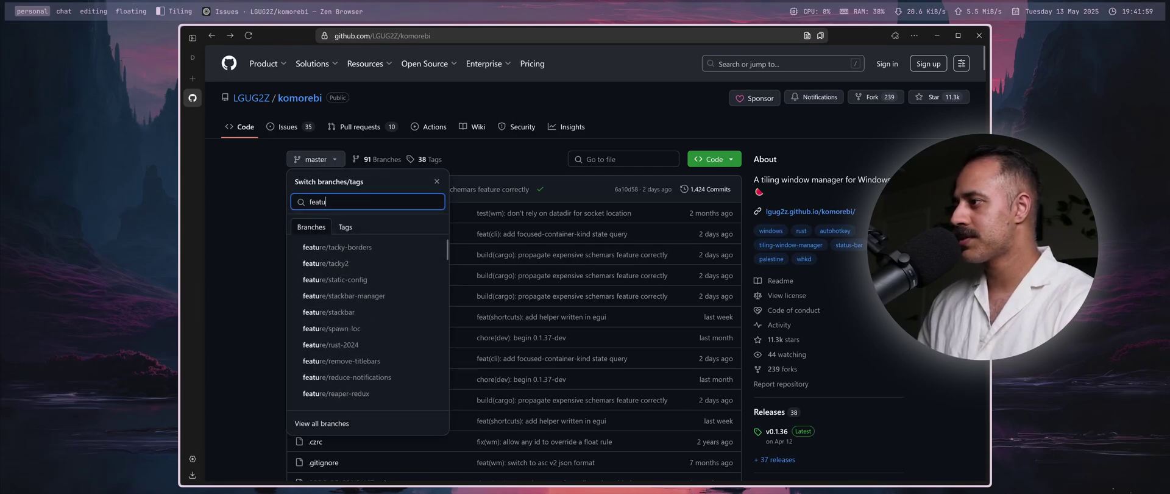
text(re/nirily)
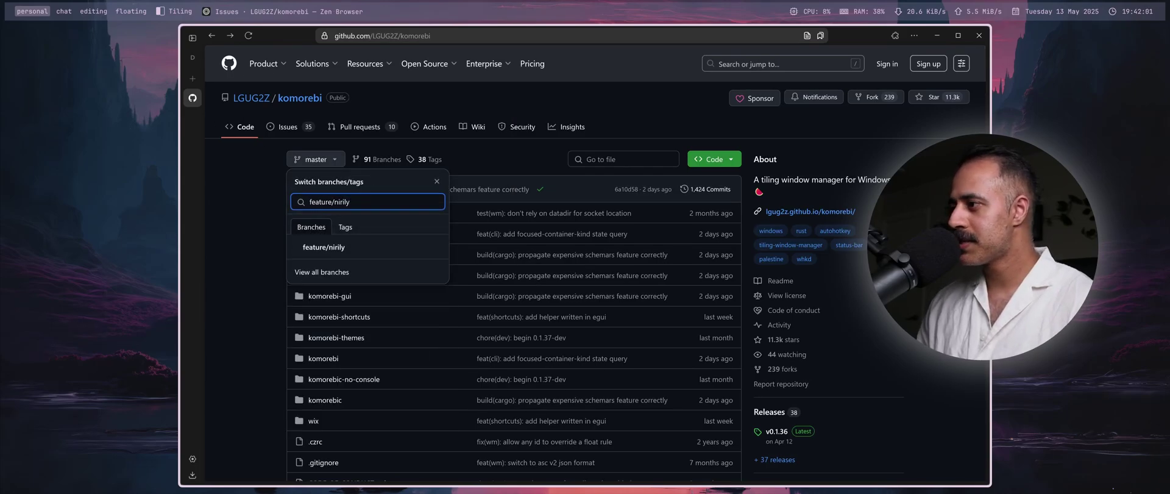
click(243, 229)
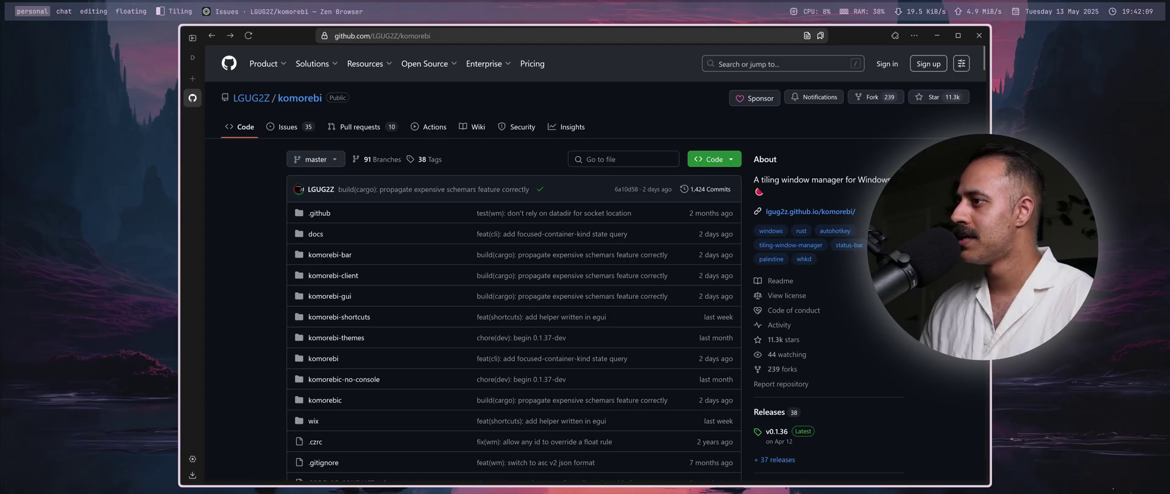
Look over the repository page, open its issues list and preview the "[FEAT]: Infinite Scrollable Tiling" issue.
scroll(513, 274, down, 5)
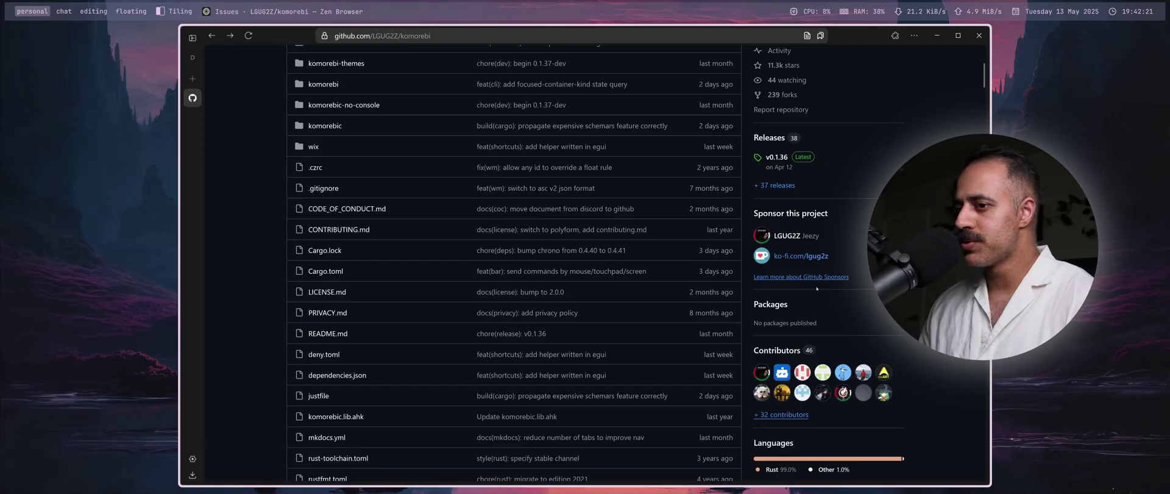
scroll(649, 327, down, 5)
scroll(649, 327, down, 3)
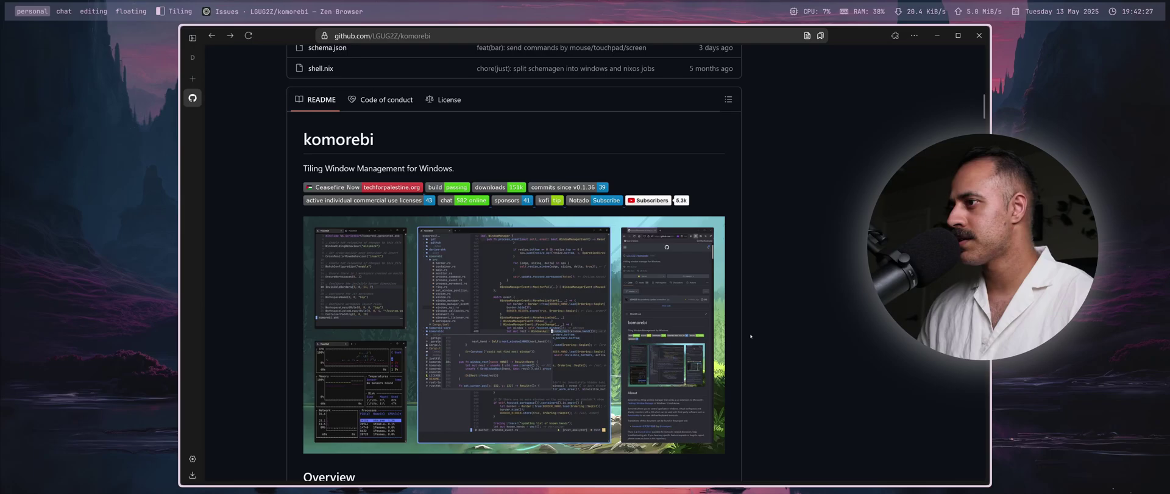
scroll(829, 340, up, 10)
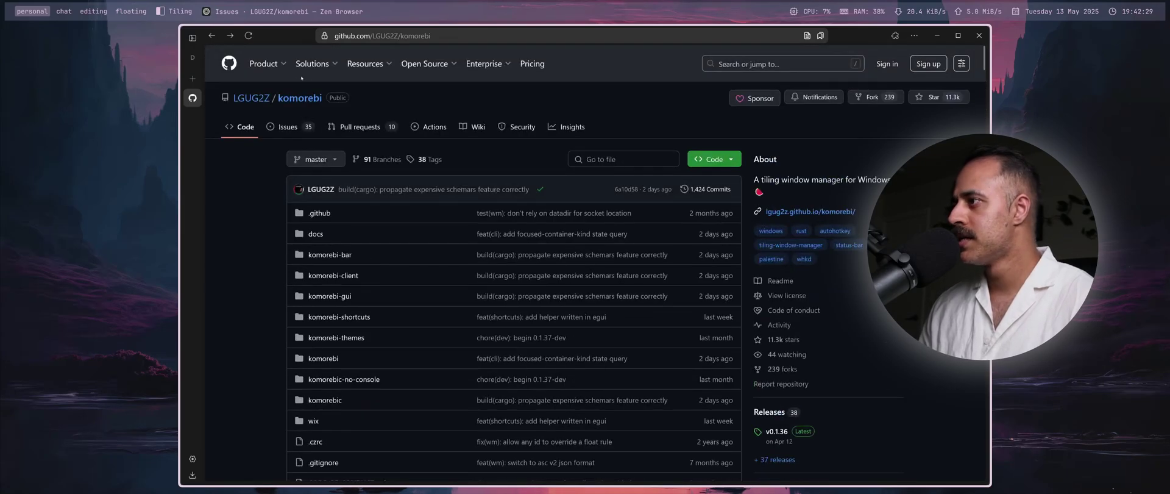
click(295, 134)
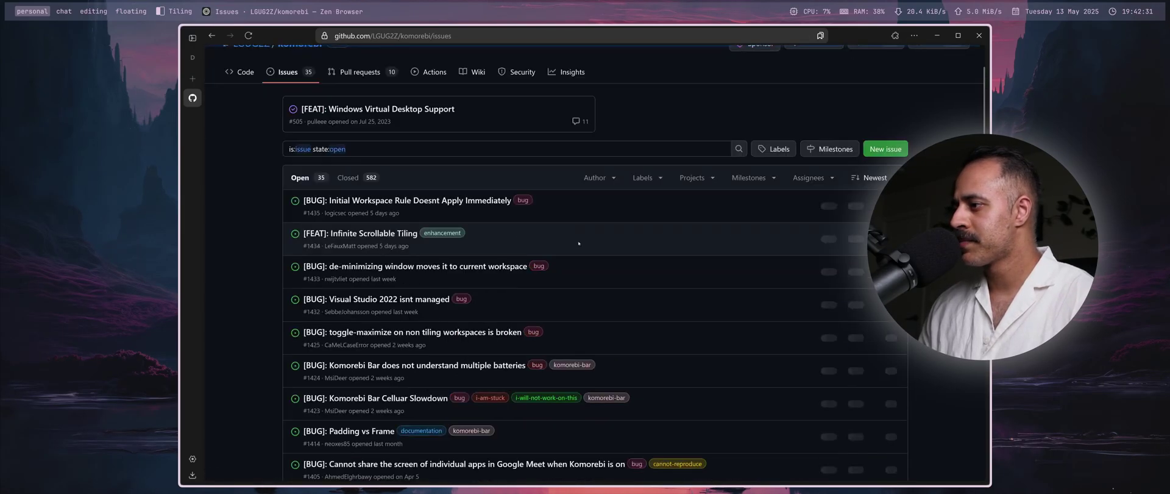
mouse_move(377, 234)
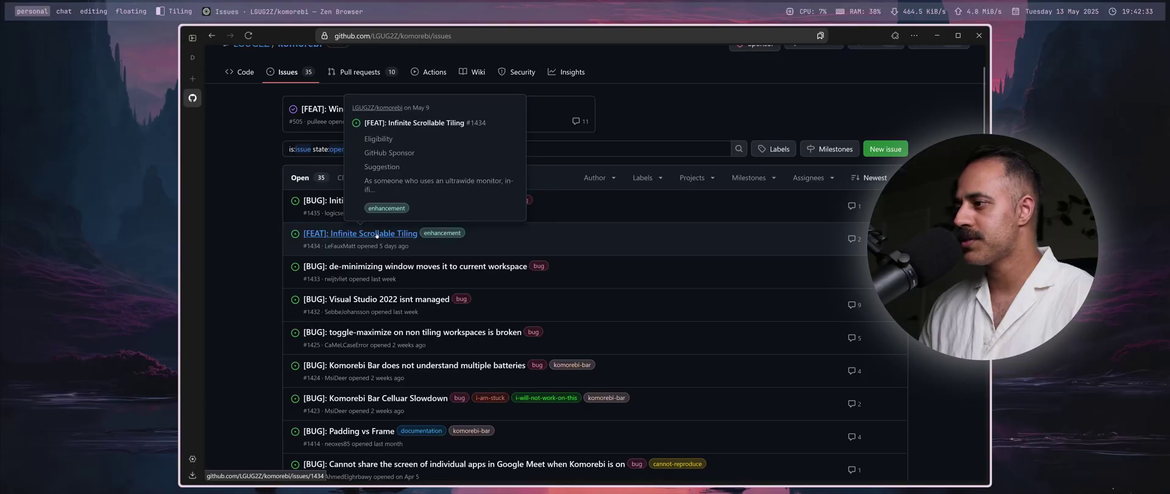
scroll(382, 238, up, 2)
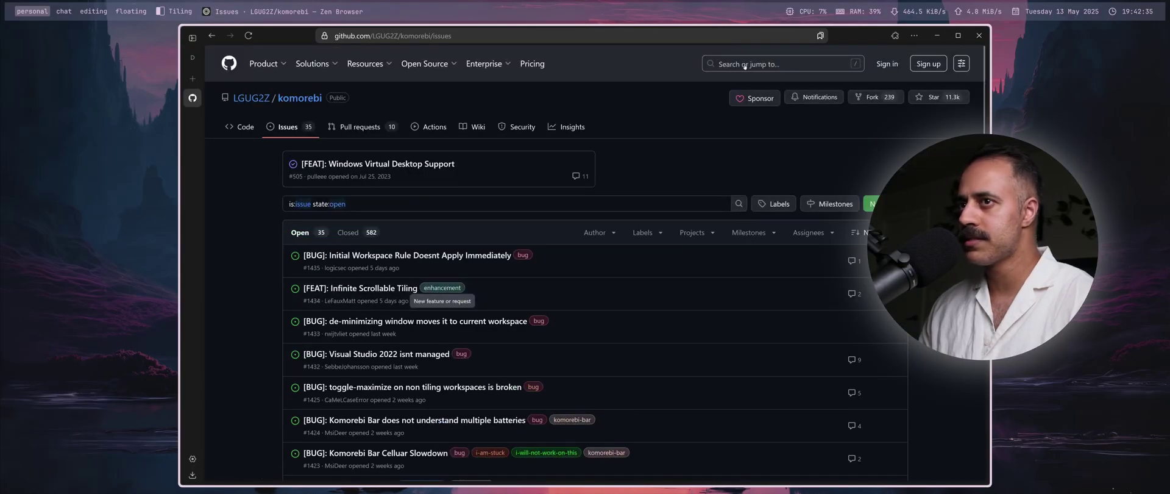
mouse_move(392, 288)
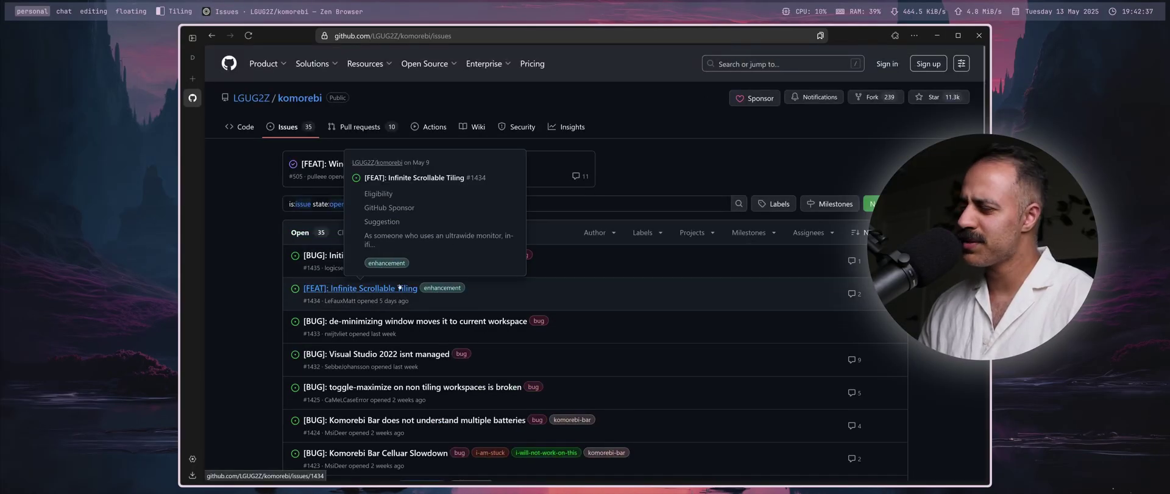
Return to the komorebi repository's main page, look through it and open the developer's sponsorship page.
click(310, 98)
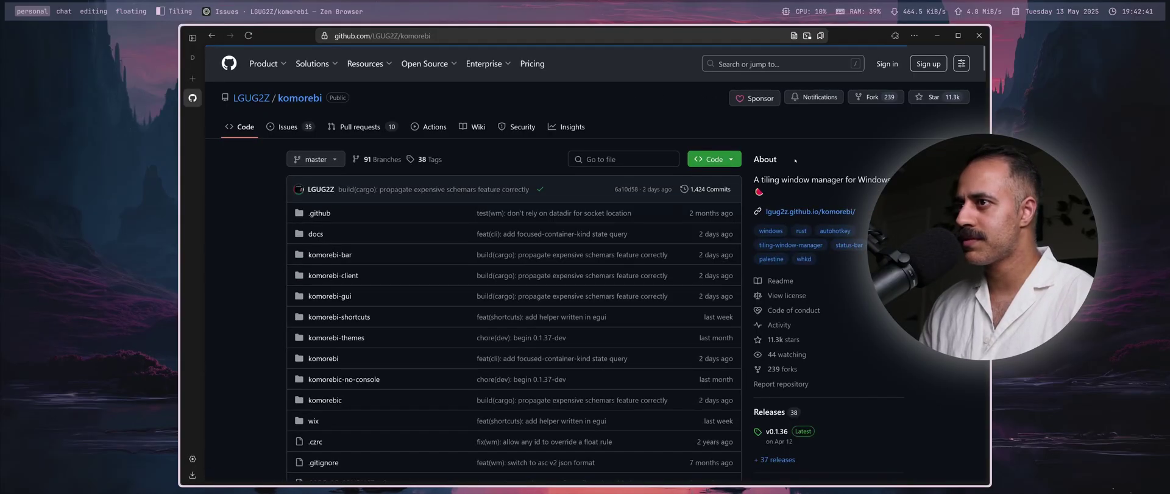
scroll(667, 463, down, 10)
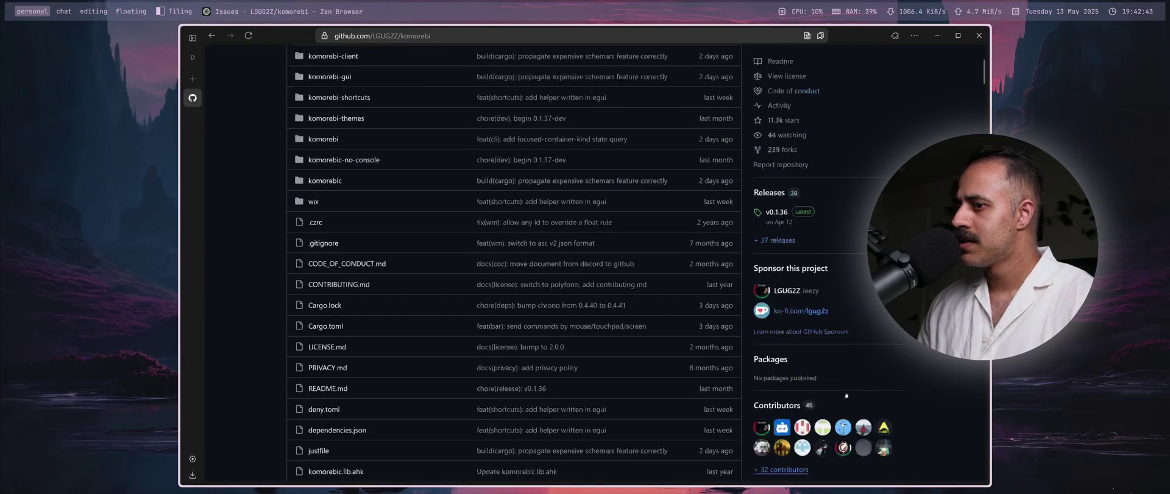
scroll(927, 389, down, 6)
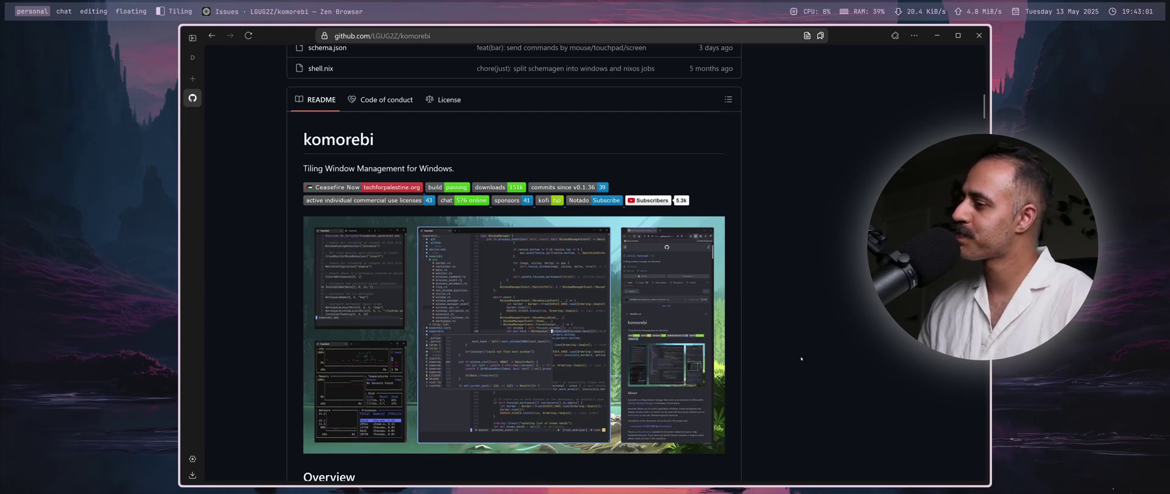
scroll(852, 349, up, 10)
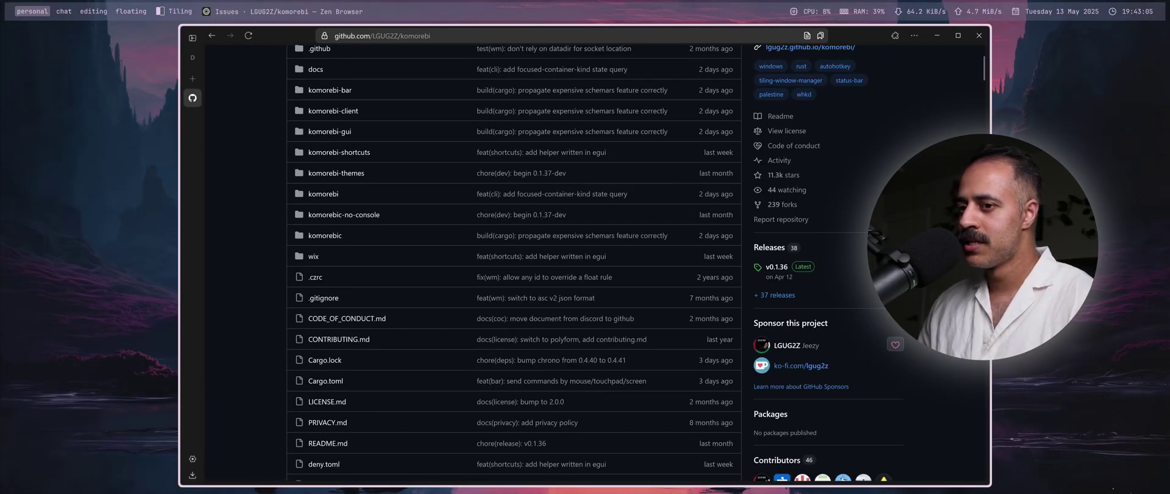
click(895, 344)
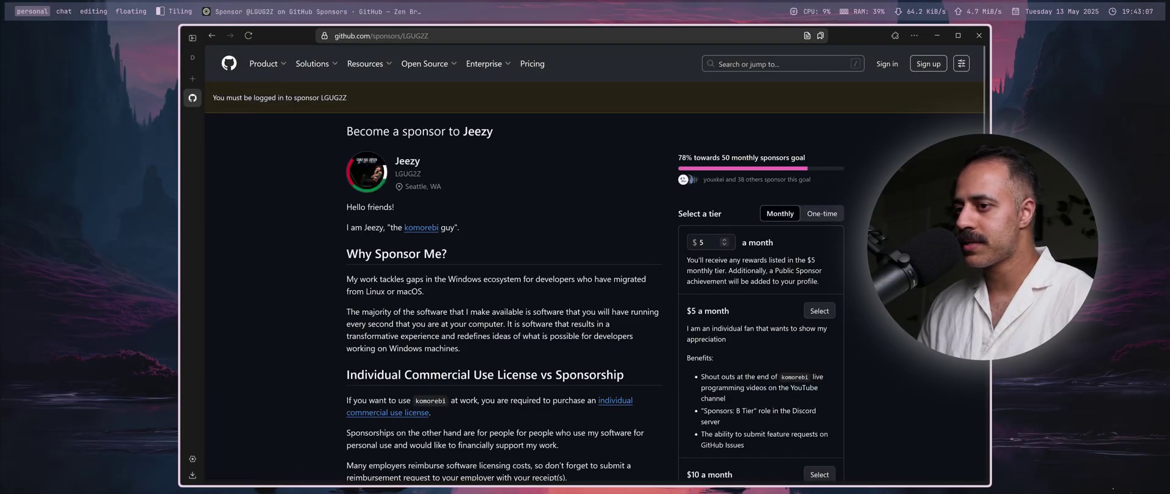
Review the monthly sponsorship tiers with their benefits and the lists of current and past sponsors.
scroll(511, 341, down, 5)
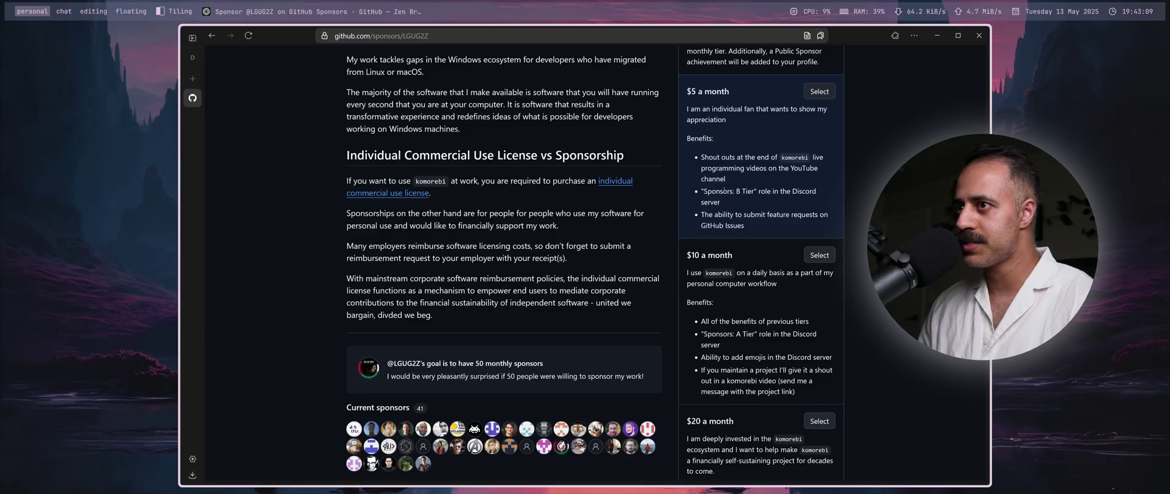
scroll(798, 441, down, 2)
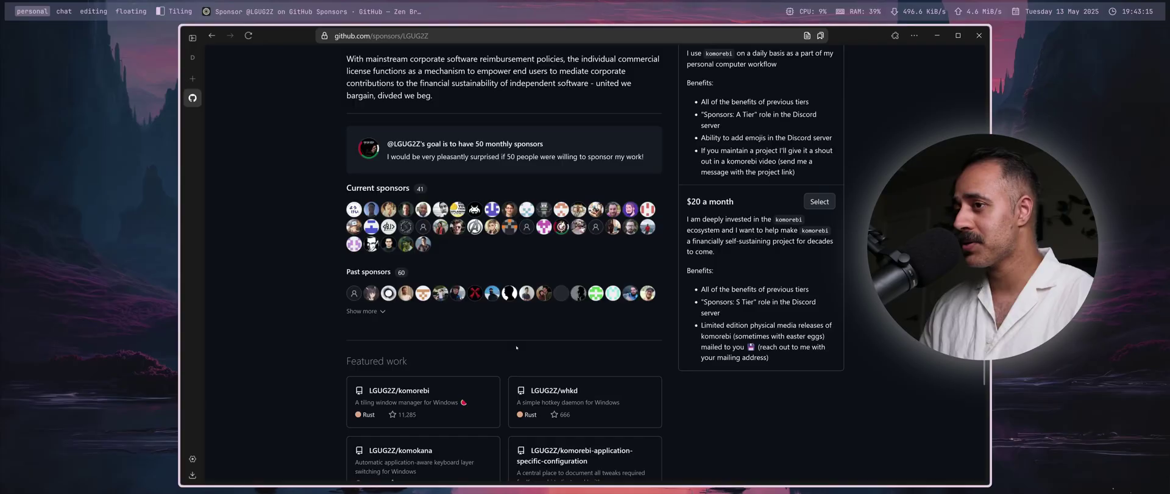
scroll(516, 347, up, 6)
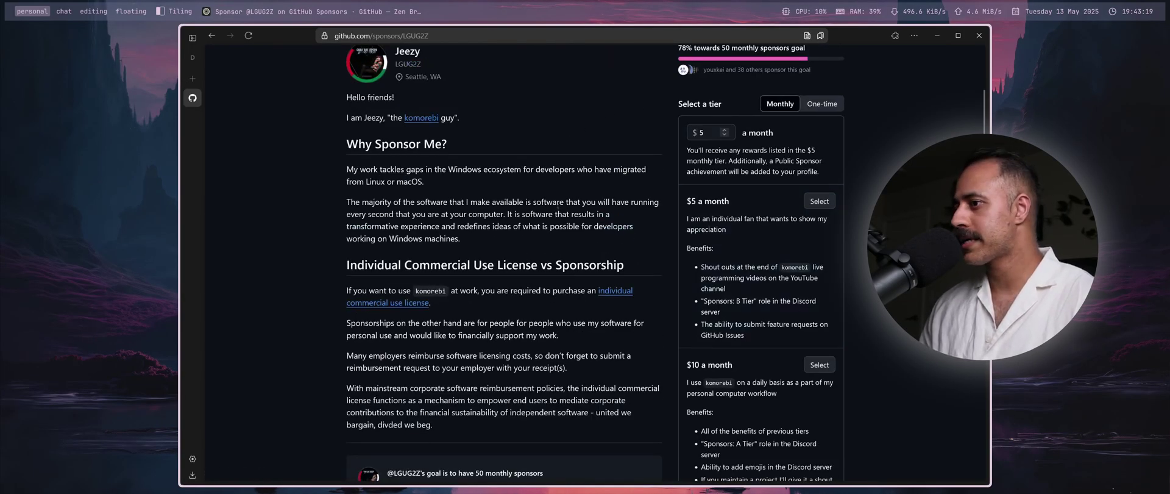
Open the individual commercial use license page and review its billing options and subscription terms.
click(622, 293)
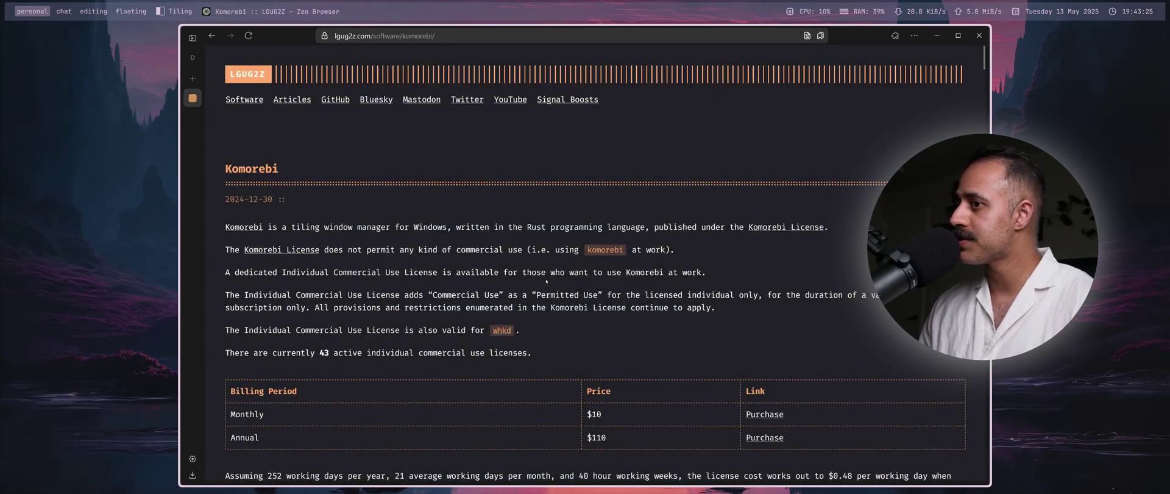
scroll(585, 262, down, 5)
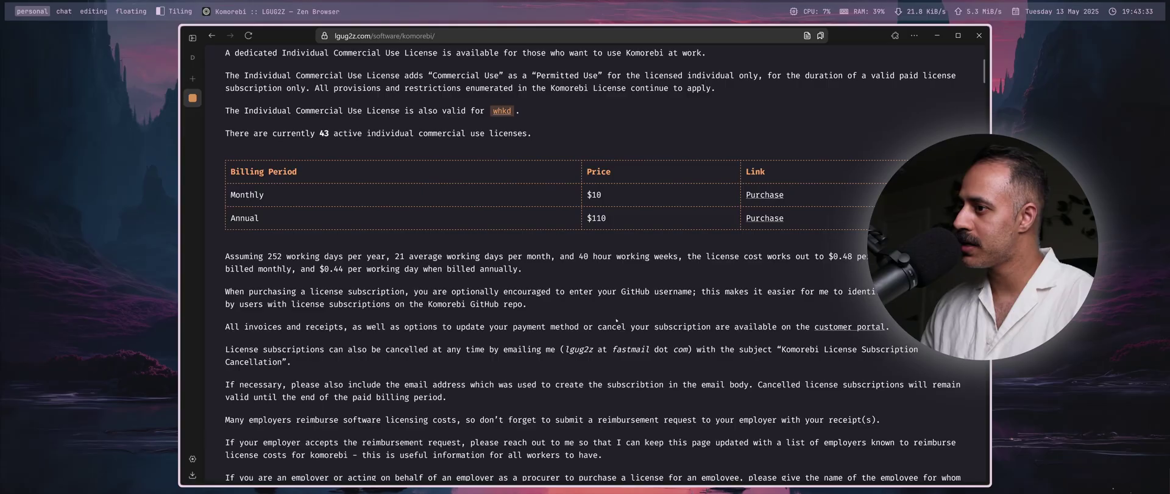
scroll(615, 320, down, 6)
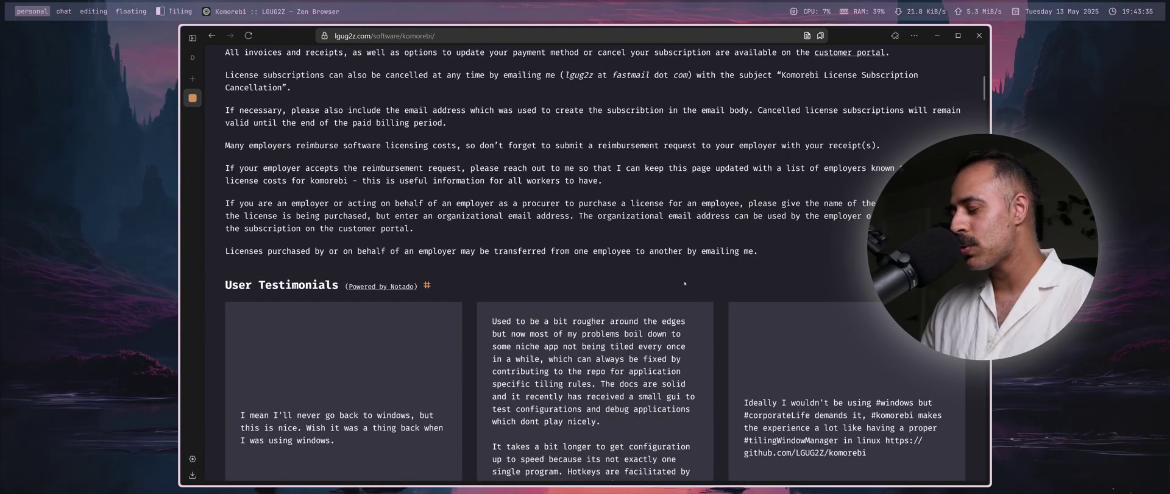
Read through the user testimonials on the Komorebi license page.
scroll(730, 306, down, 2)
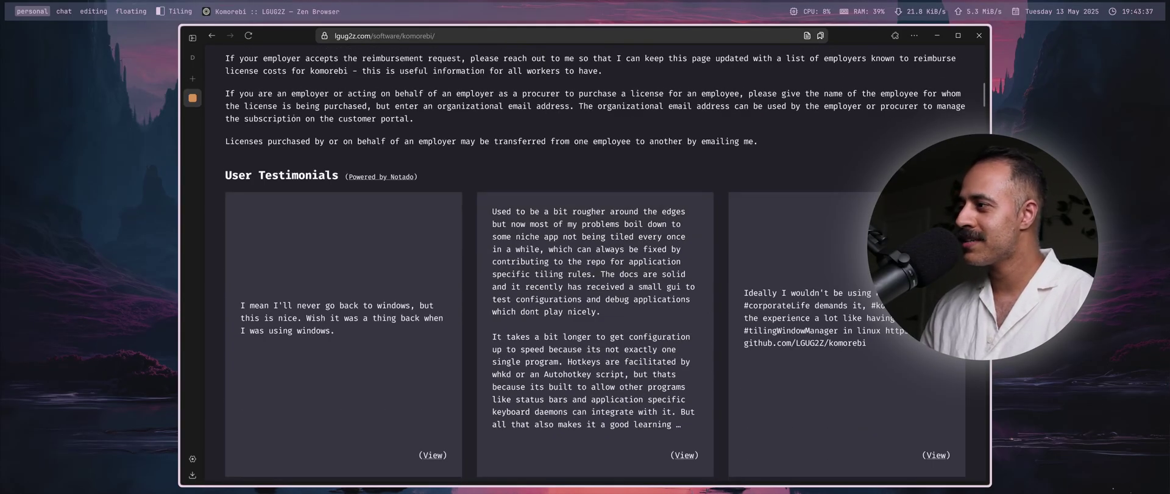
scroll(595, 274, down, 2)
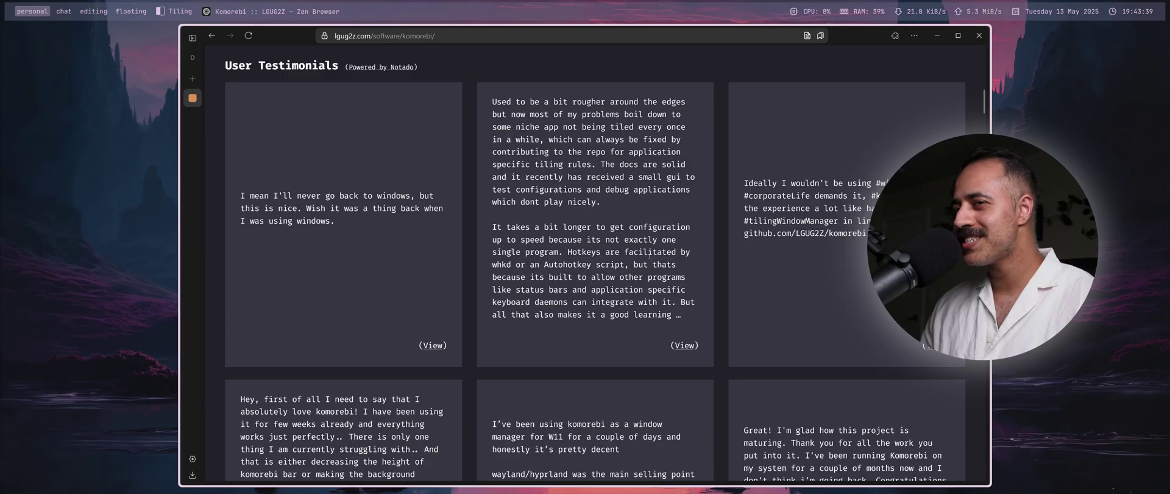
scroll(650, 255, down, 5)
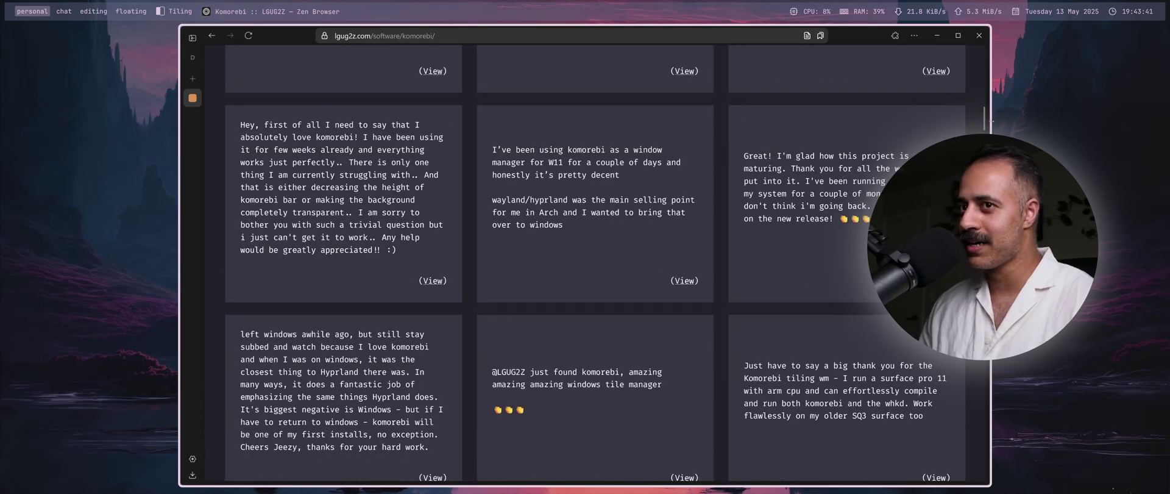
scroll(986, 122, down, 6)
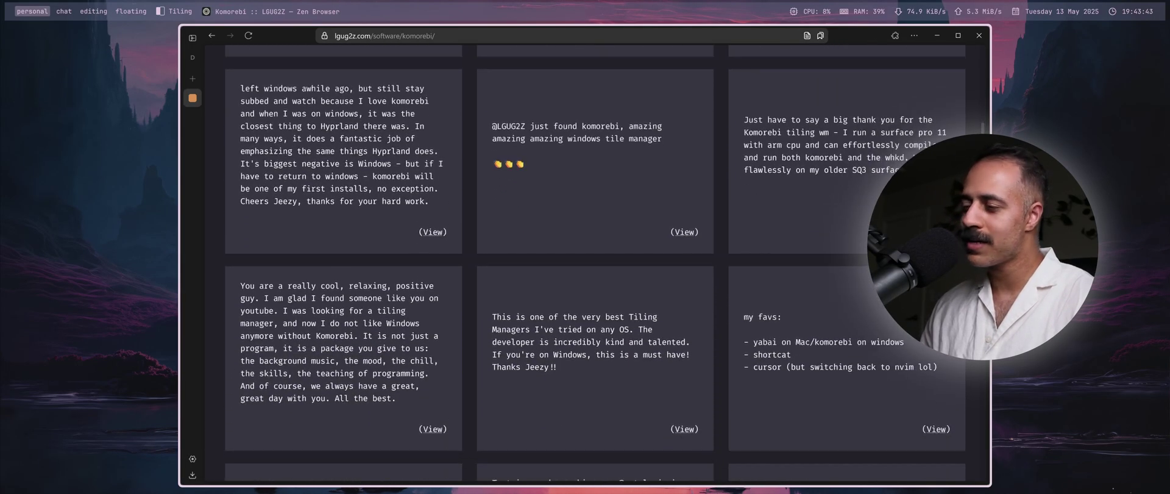
scroll(595, 262, down, 3)
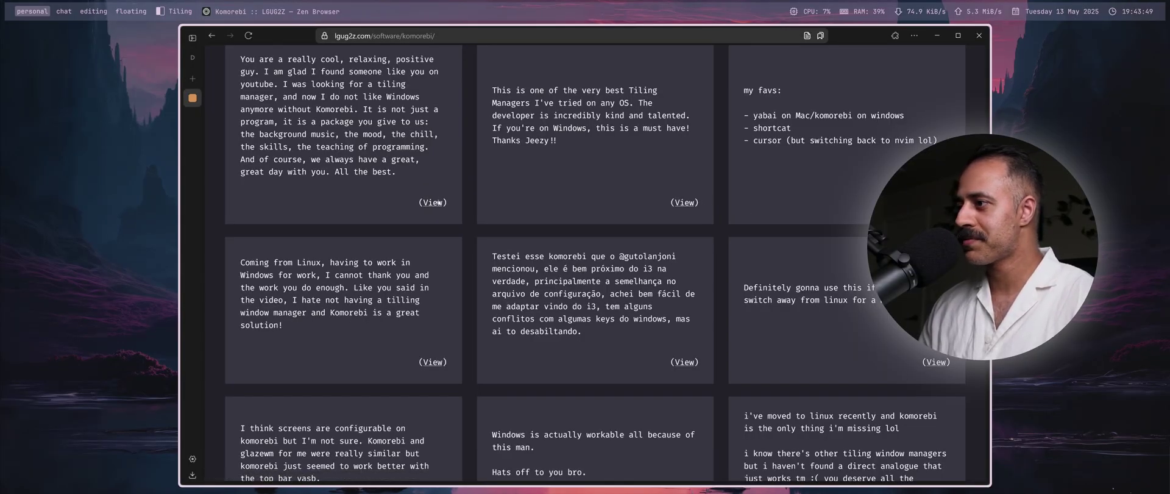
scroll(718, 263, down, 8)
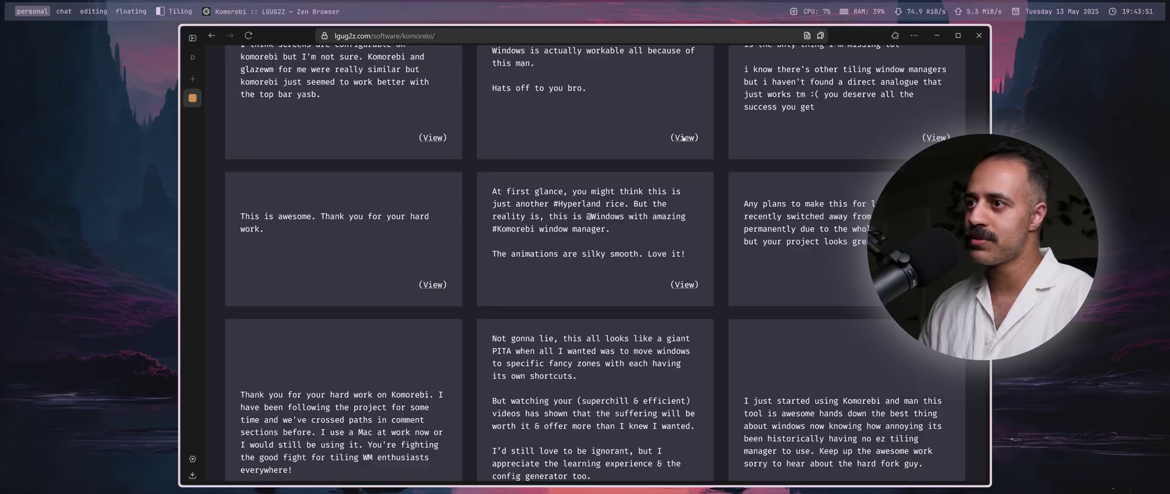
scroll(729, 317, down, 3)
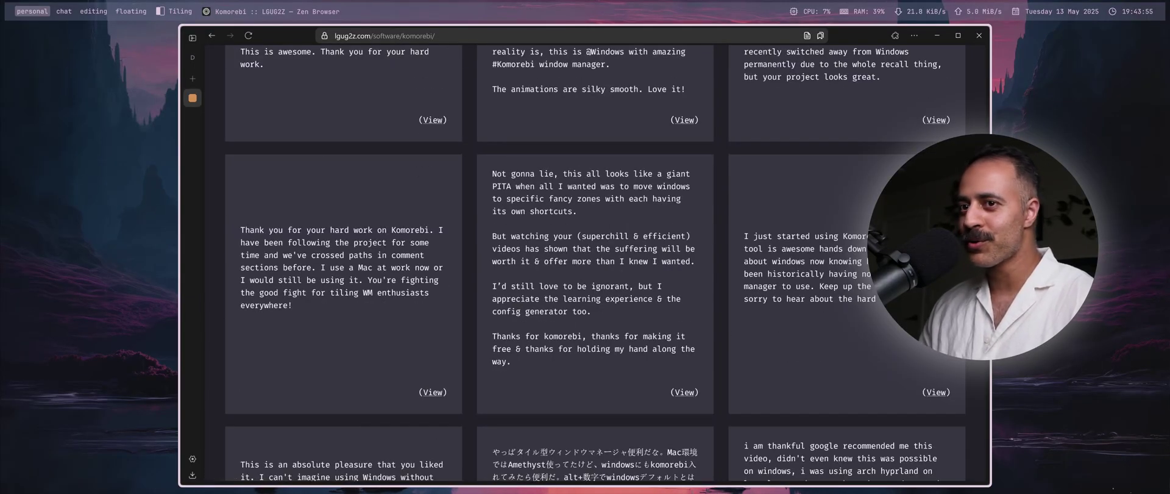
Finish viewing the testimonials, then return to the developer's sponsorship page and open the komorebi repository linked in its introduction.
scroll(595, 262, down, 6)
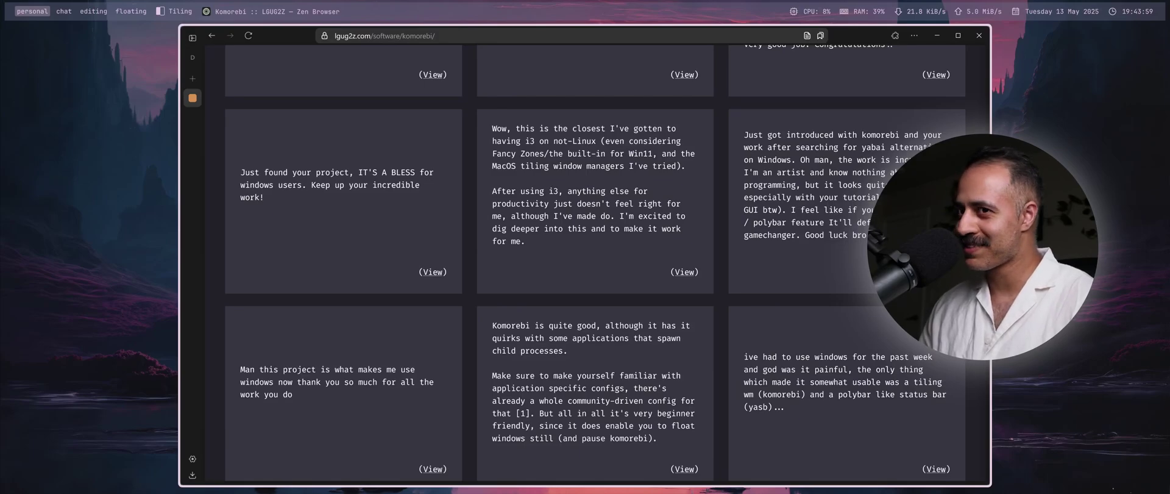
key(Home)
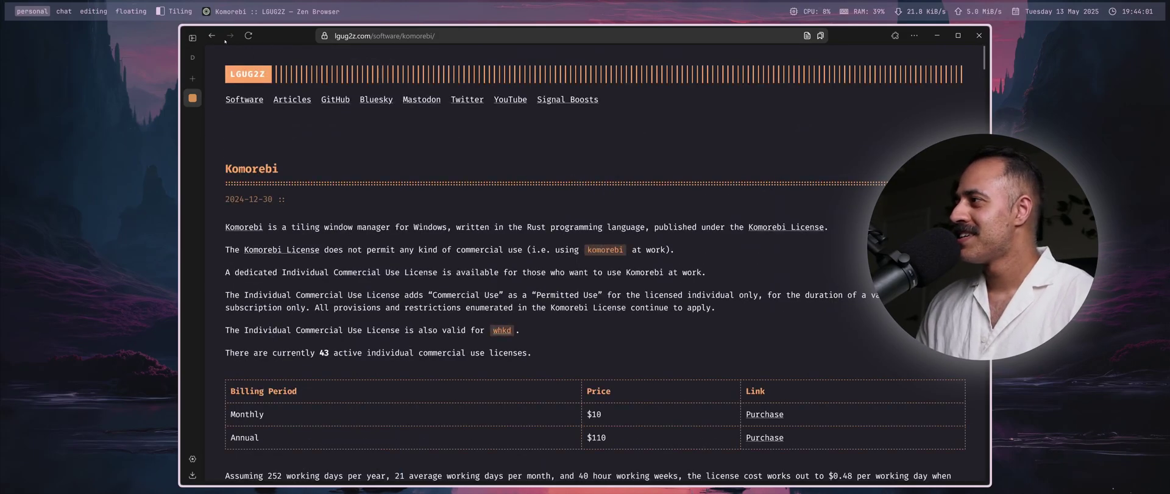
click(212, 36)
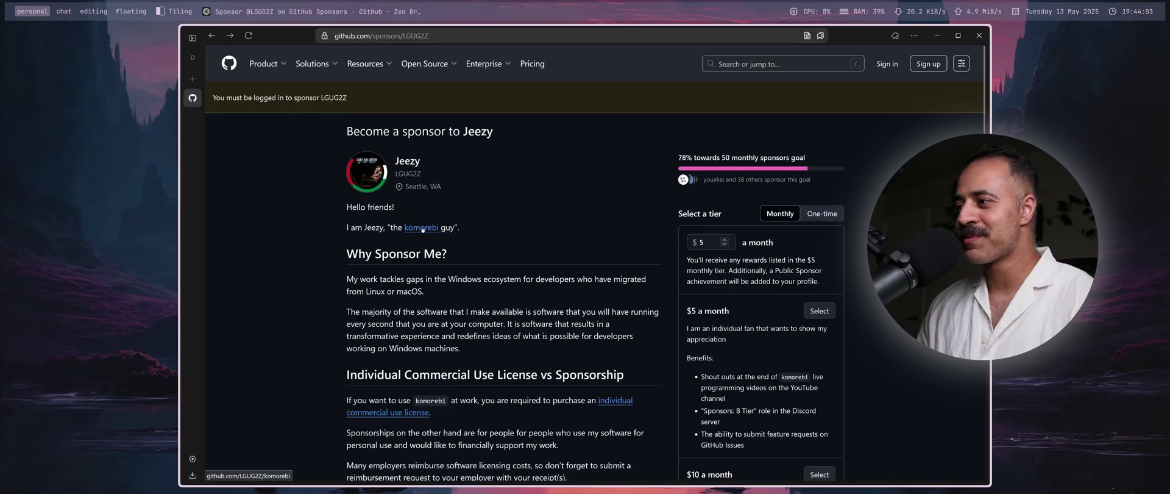
click(422, 227)
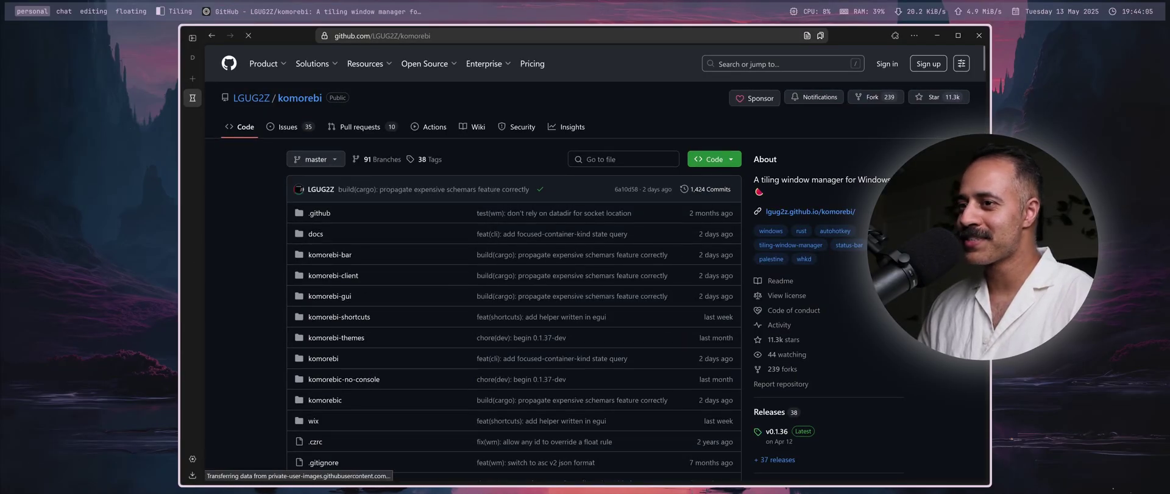
Look past the repository's file list to the README's badges and desktop preview image.
scroll(513, 262, down, 15)
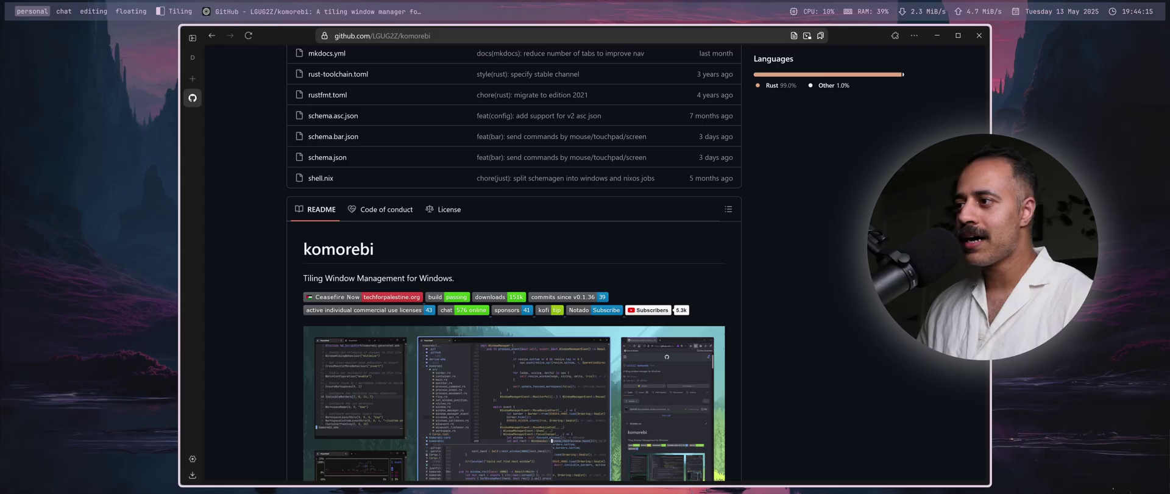
scroll(870, 291, down, 2)
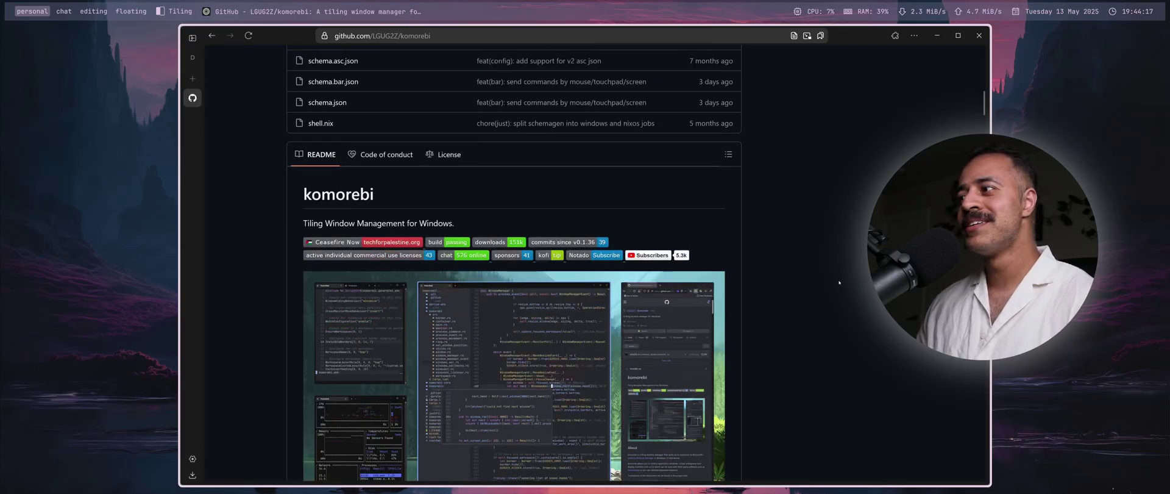
scroll(839, 282, down, 1)
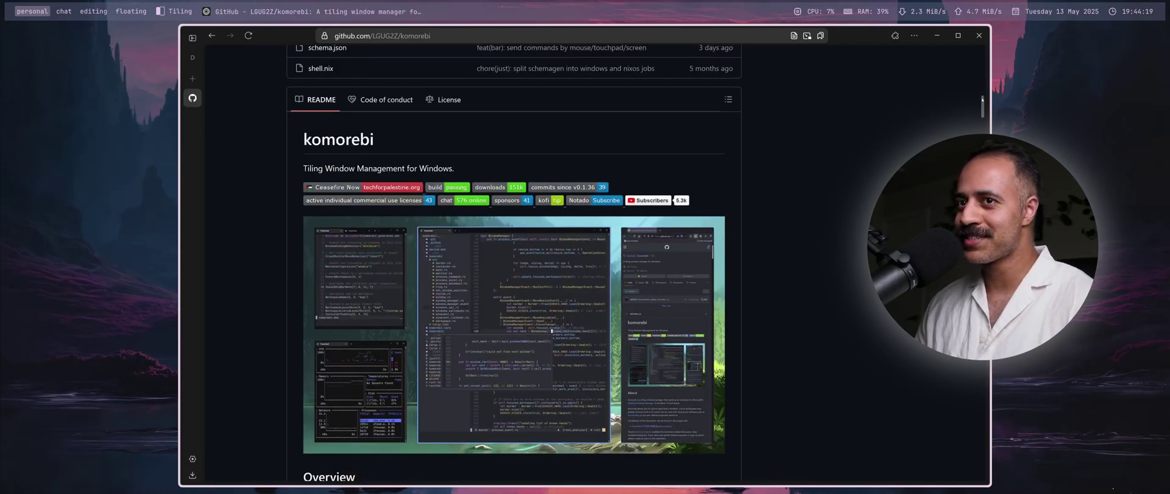